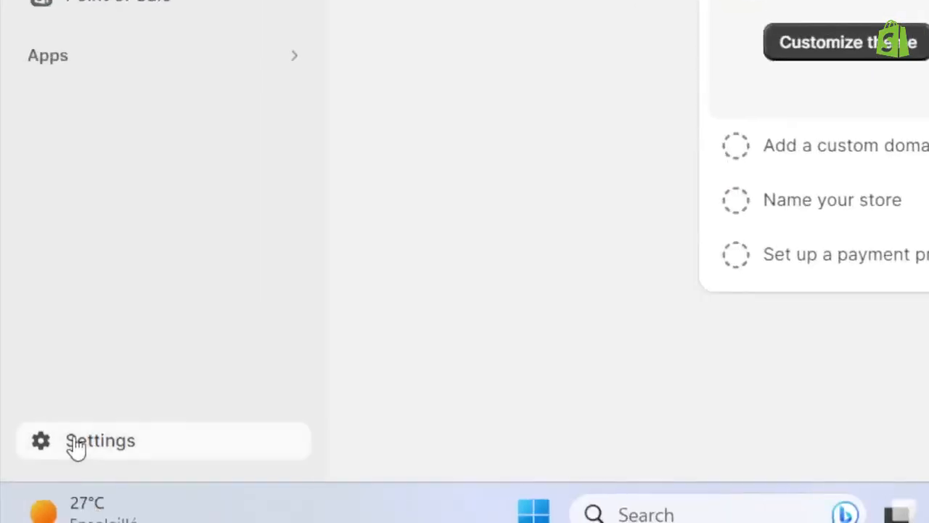
# Step: Open the Markets section of the store settings
pyautogui.click(33, 476)
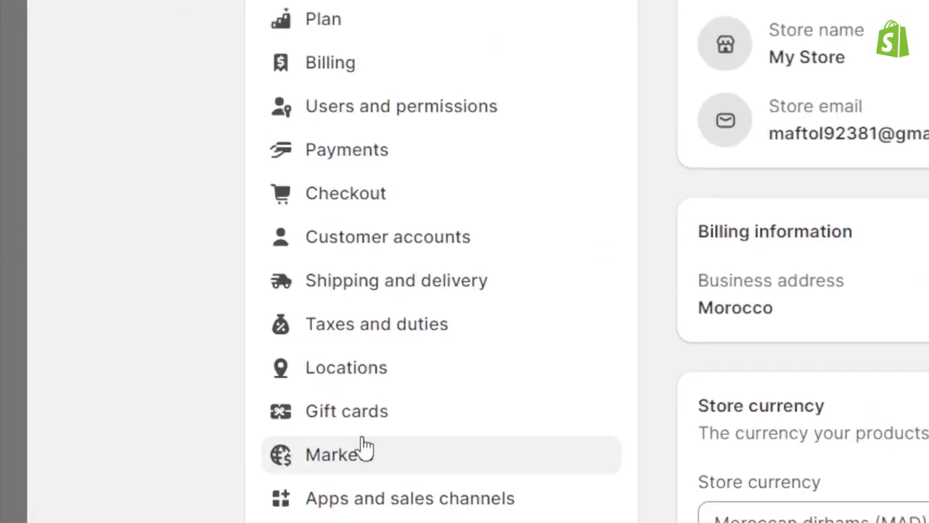
pyautogui.click(319, 453)
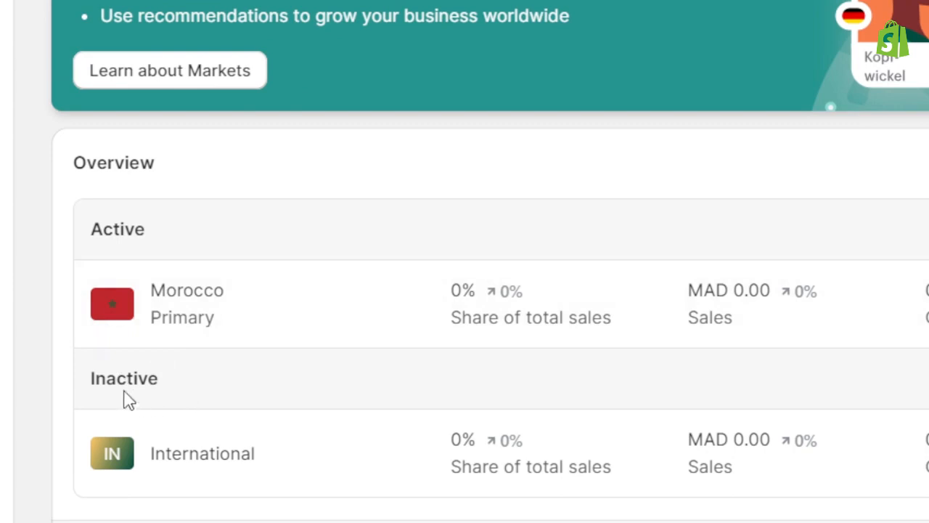
pyautogui.doubleClick(99, 387)
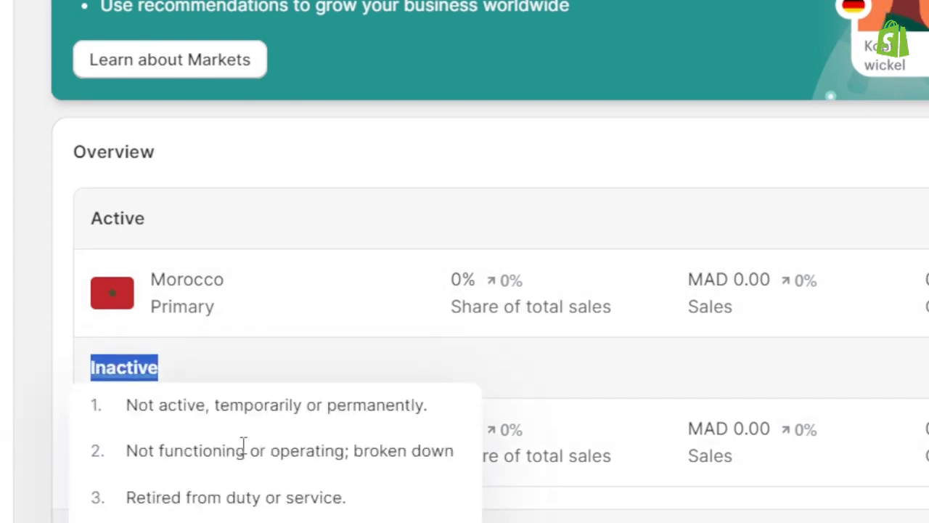
pyautogui.click(176, 347)
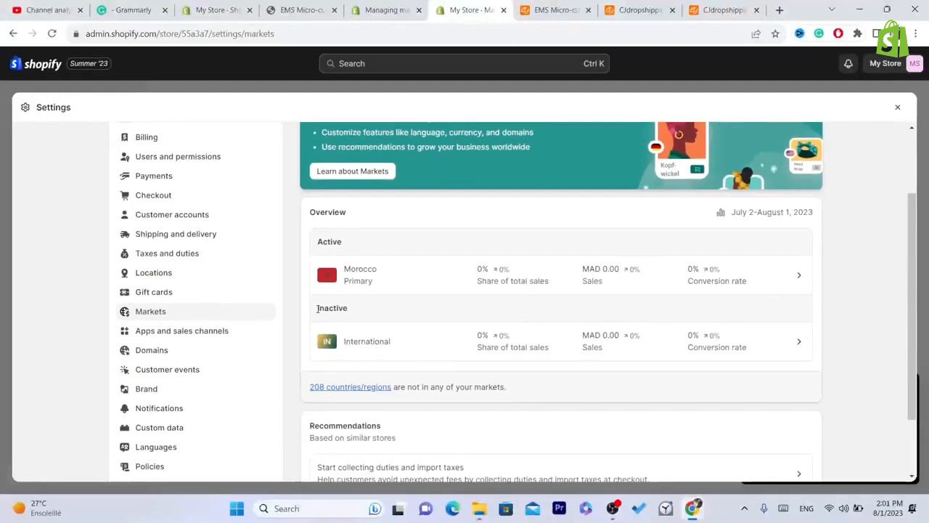
pyautogui.moveTo(100, 366); pyautogui.dragTo(193, 369)
pyautogui.click(193, 369)
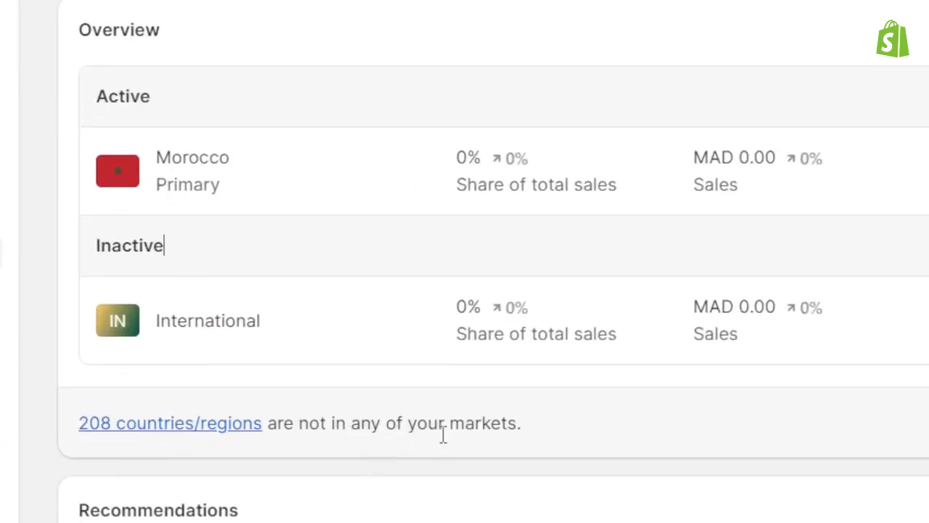
pyautogui.tripleClick(499, 418)
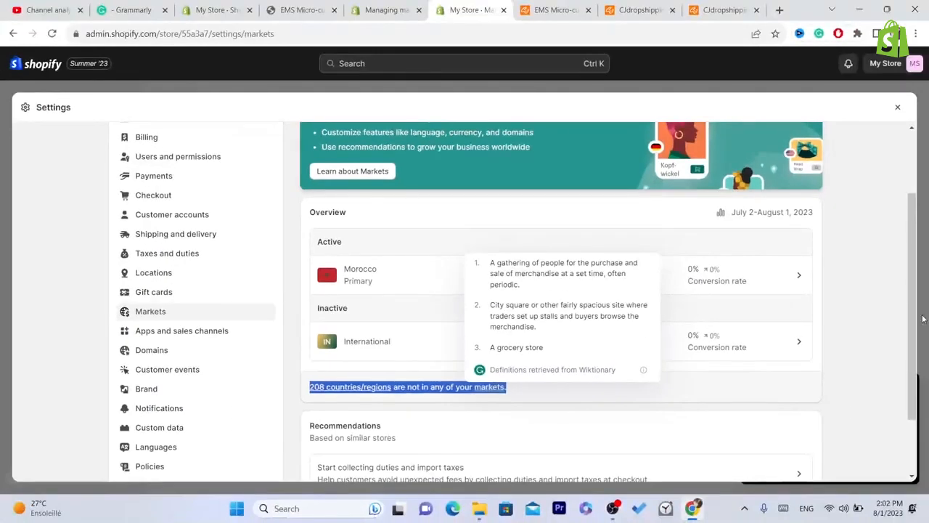
# Step: Start a new market and name it "COUNTRUES I SHIP TO"
pyautogui.scroll(3, 916, 324)
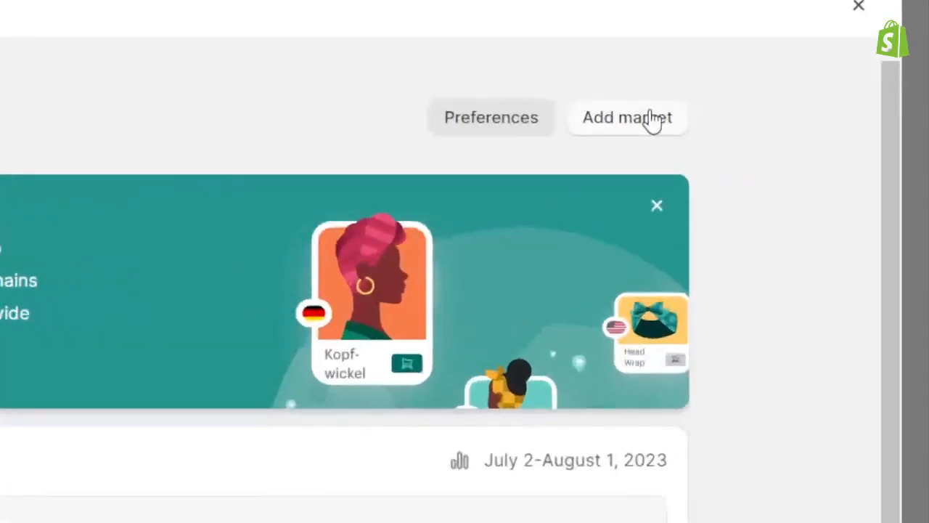
pyautogui.click(651, 120)
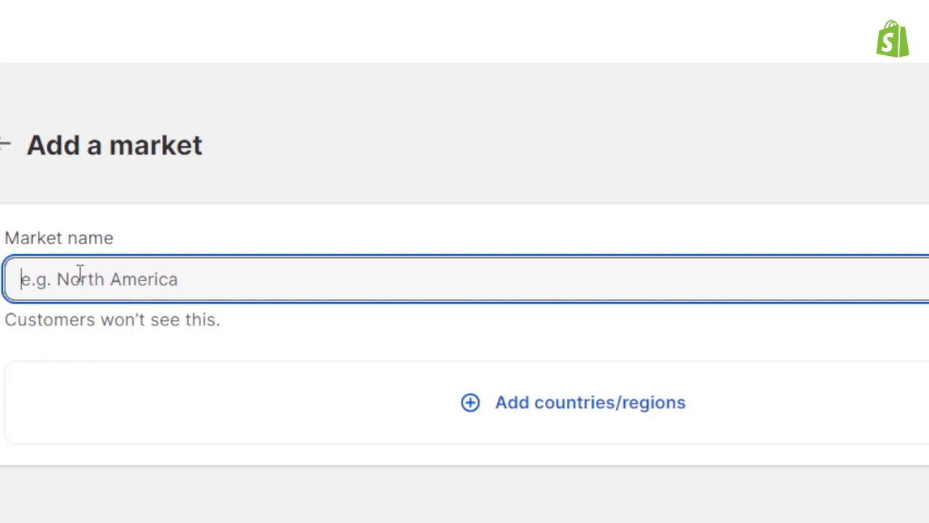
pyautogui.write('COUNTRUES I')
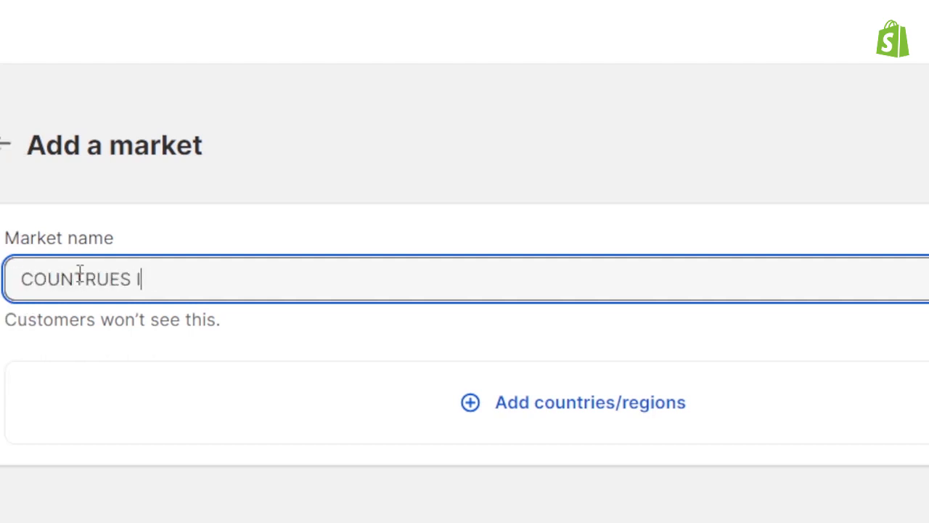
pyautogui.write(' SHIP TO')
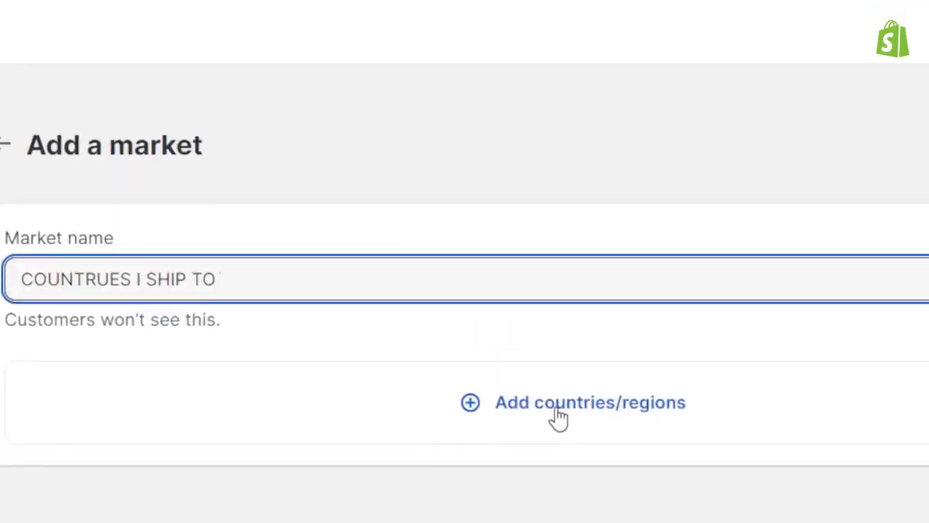
# Step: Select Haiti and El Salvador in the new market's list of countries and regions
pyautogui.click(556, 411)
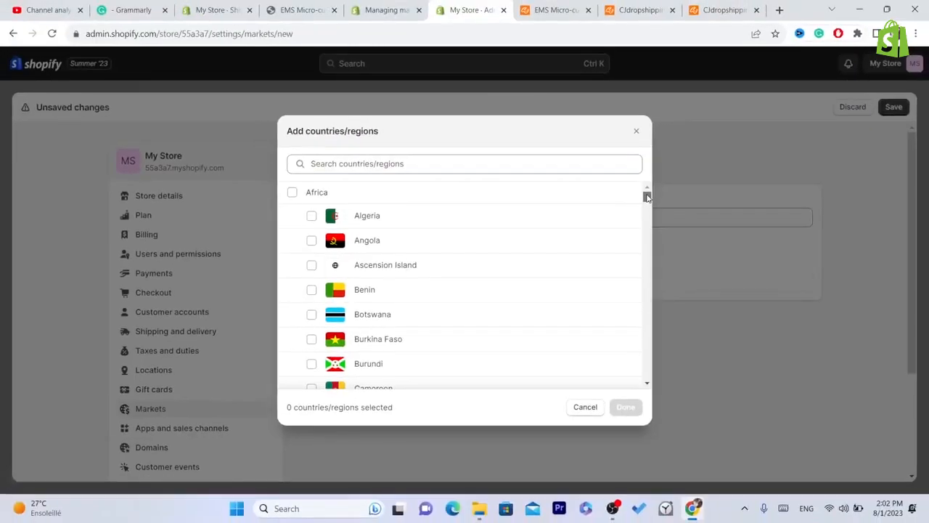
pyautogui.moveTo(647, 196); pyautogui.dragTo(646, 287)
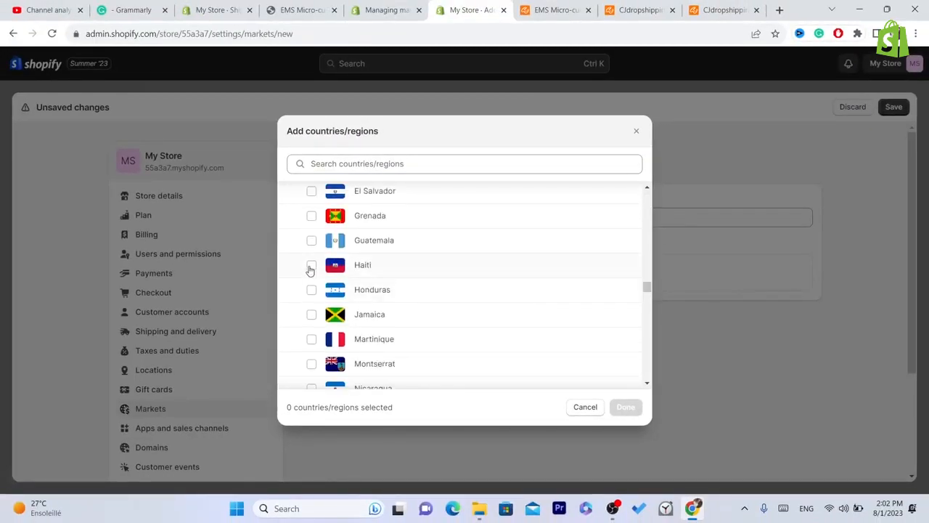
pyautogui.click(311, 267)
pyautogui.click(310, 197)
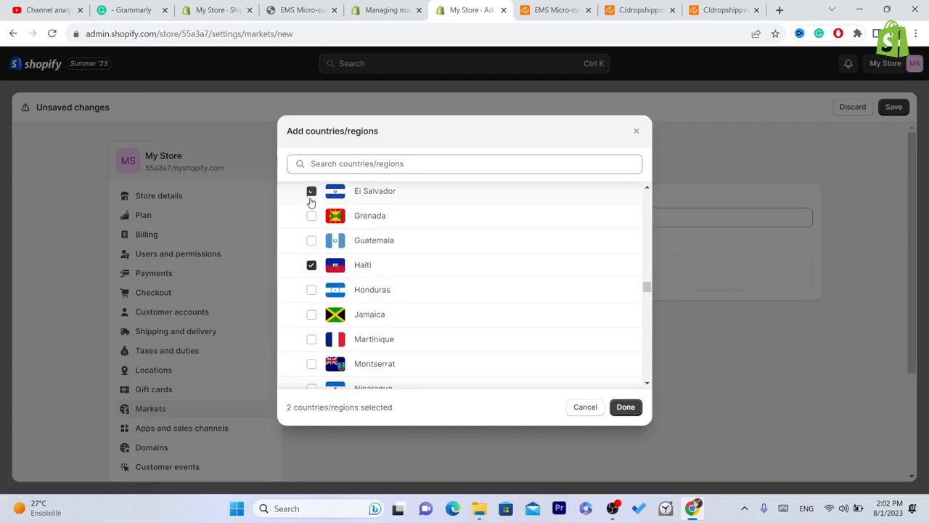
# Step: Select U.S. Outlying Islands and every country in Europe for the market
pyautogui.moveTo(648, 290); pyautogui.dragTo(650, 296)
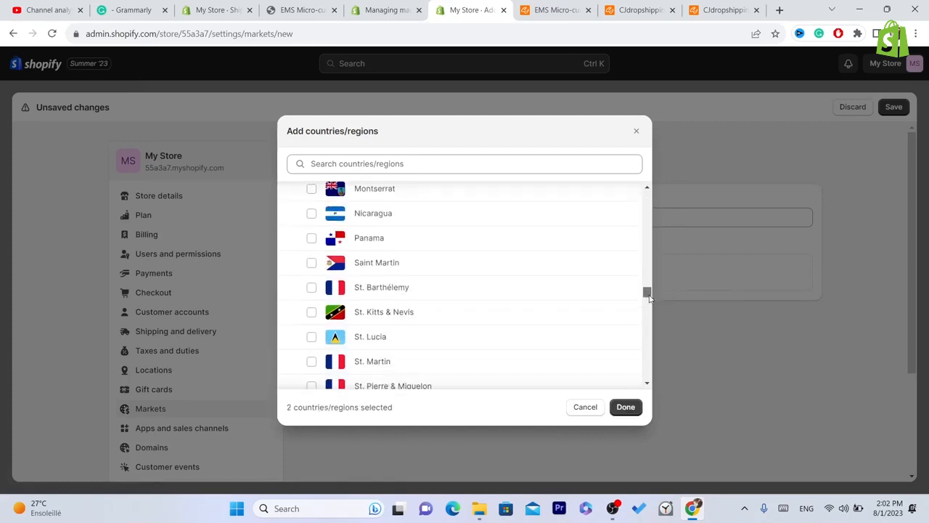
pyautogui.moveTo(648, 297)
pyautogui.mouseDown()
pyautogui.moveTo(649, 315)
pyautogui.moveTo(648, 302)
pyautogui.mouseUp()
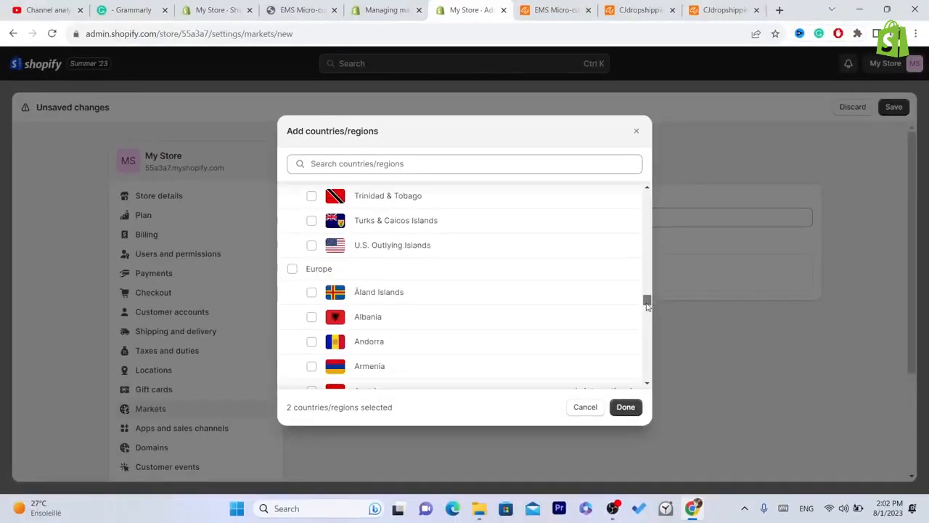
pyautogui.click(311, 245)
pyautogui.click(313, 319)
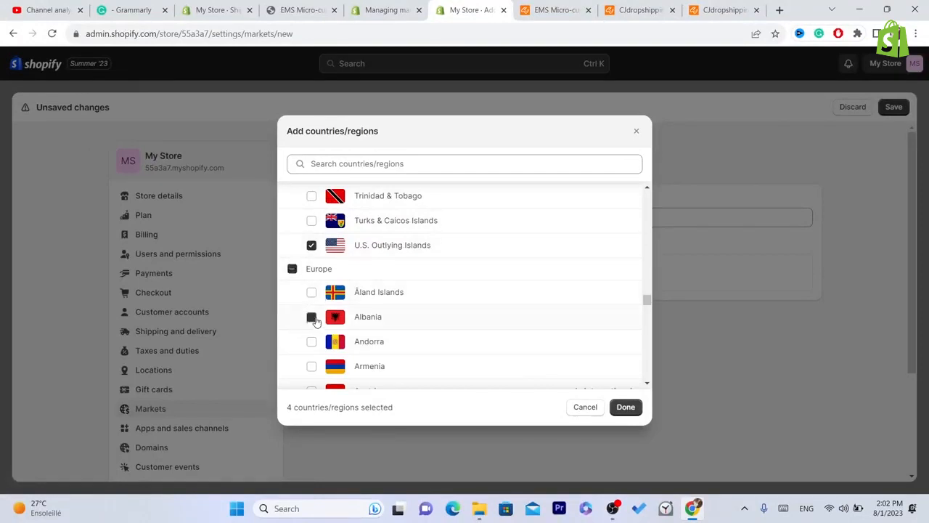
pyautogui.click(291, 269)
pyautogui.click(291, 269)
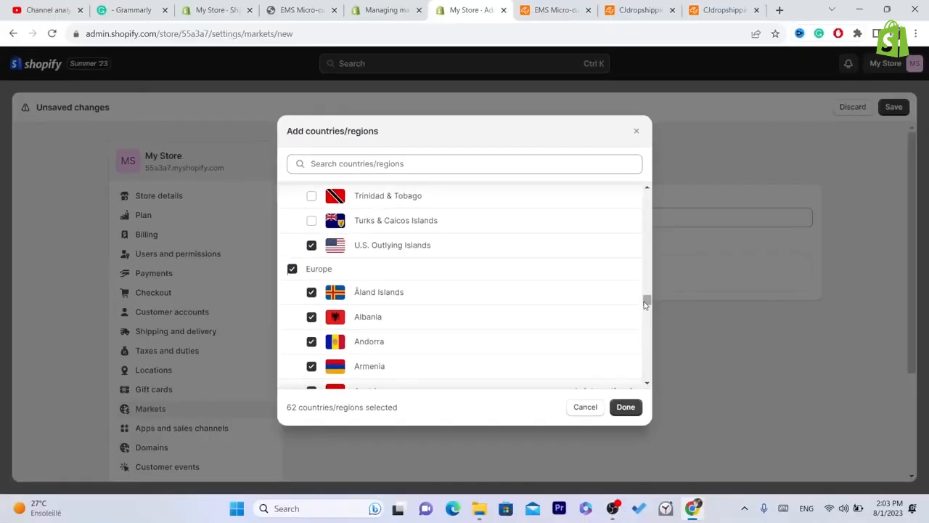
# Step: Select every country in Asia, confirm the country selection and save the new market
pyautogui.moveTo(862, 415); pyautogui.dragTo(868, 367)
pyautogui.moveTo(650, 282); pyautogui.dragTo(650, 243)
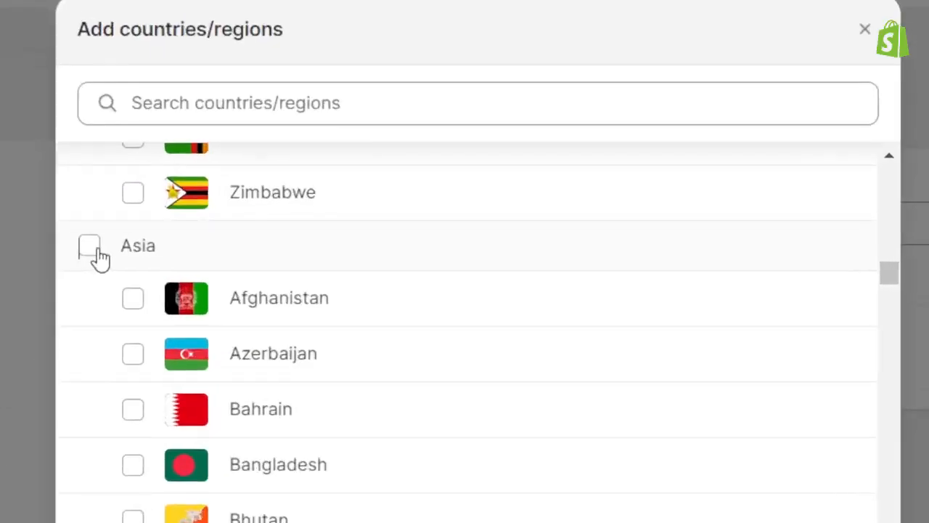
pyautogui.click(292, 229)
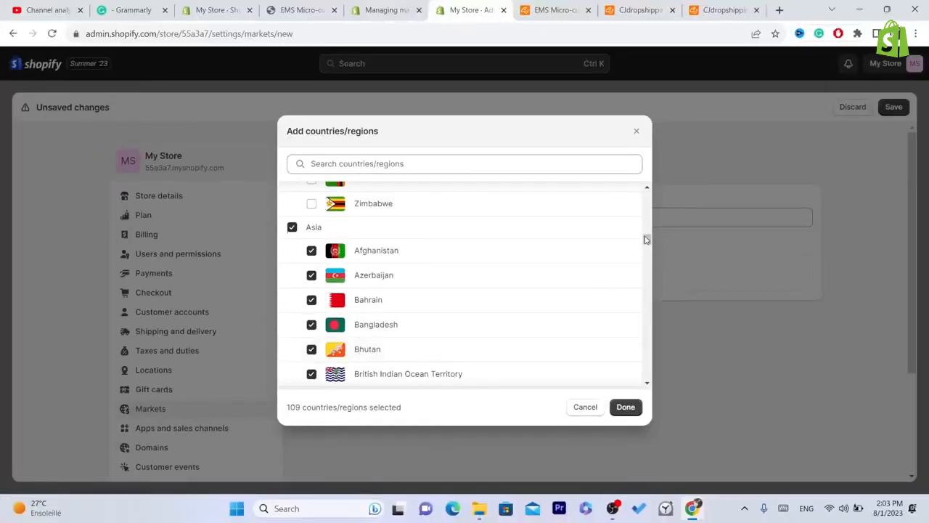
pyautogui.moveTo(645, 239); pyautogui.dragTo(646, 369)
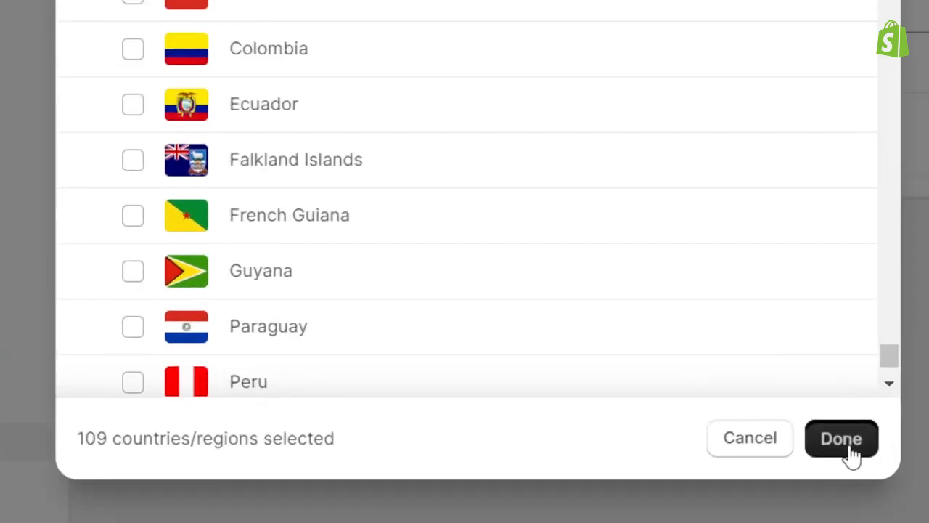
pyautogui.click(847, 444)
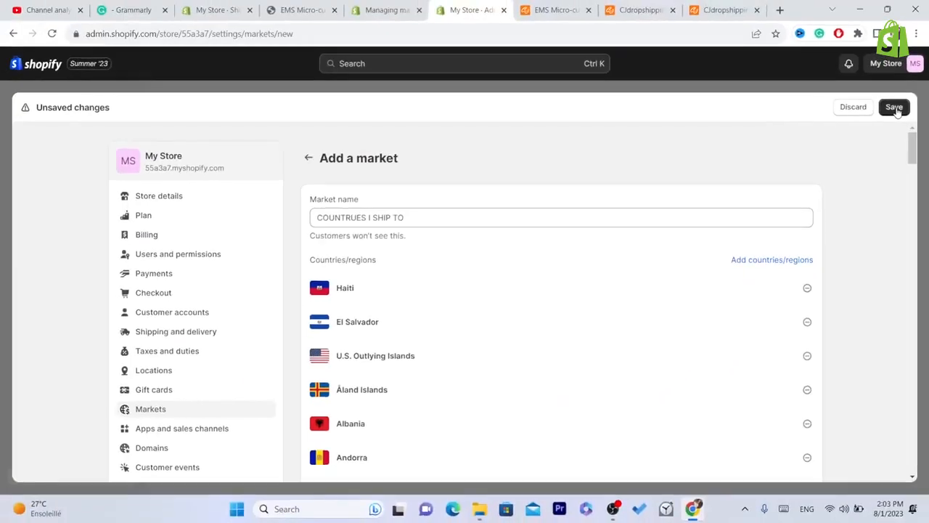
pyautogui.click(896, 108)
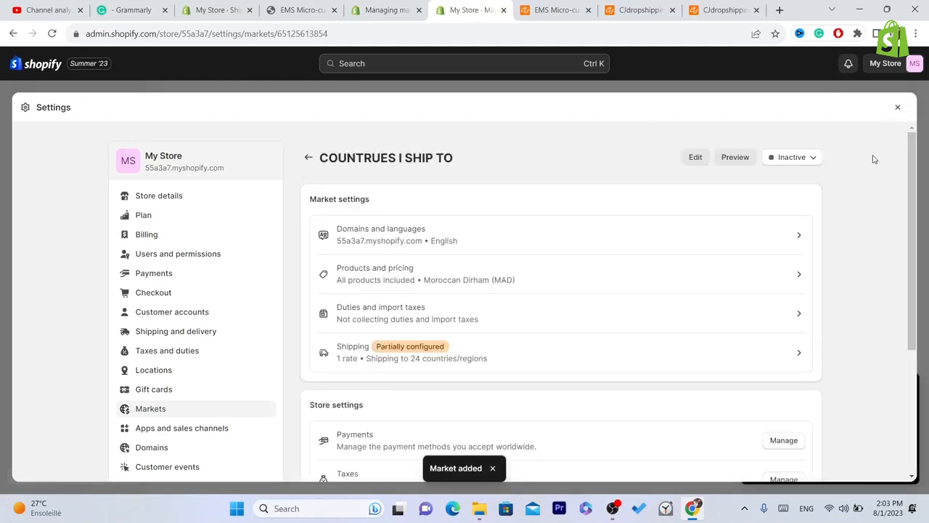
# Step: Create a custom shipping profile in the Shipping and delivery settings, named "countries i would like to ship to"
pyautogui.click(900, 107)
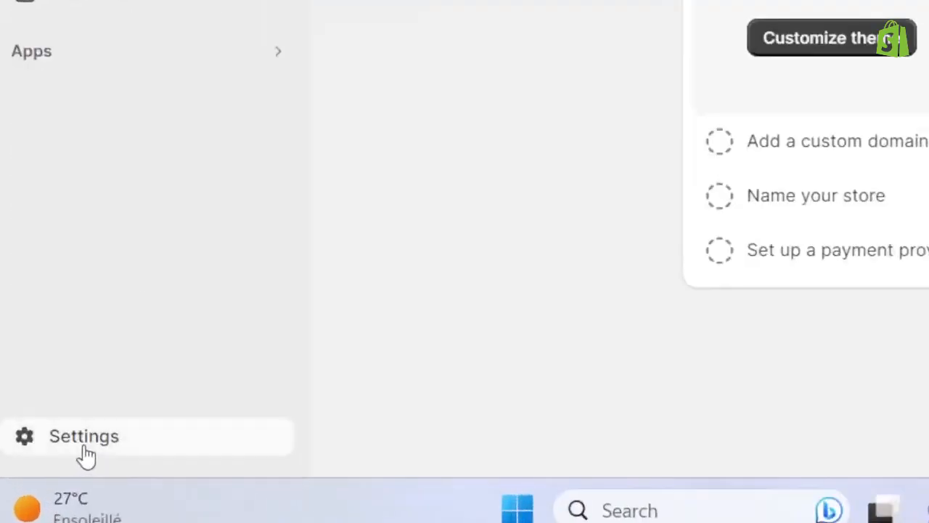
pyautogui.click(84, 450)
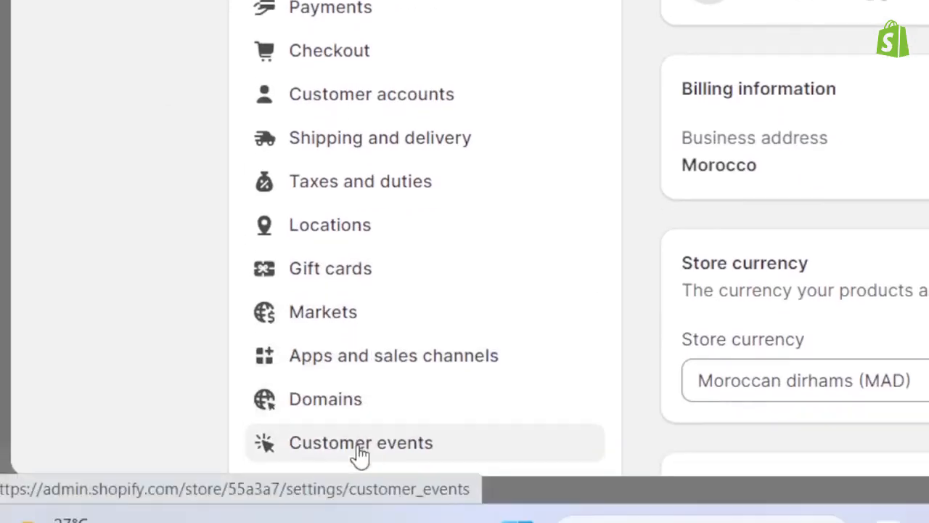
pyautogui.click(346, 155)
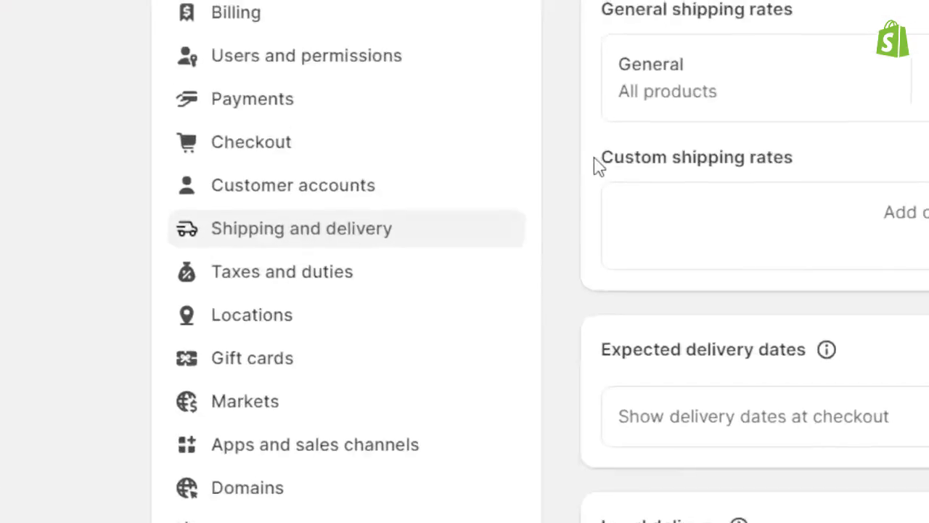
pyautogui.moveTo(799, 160); pyautogui.dragTo(637, 157)
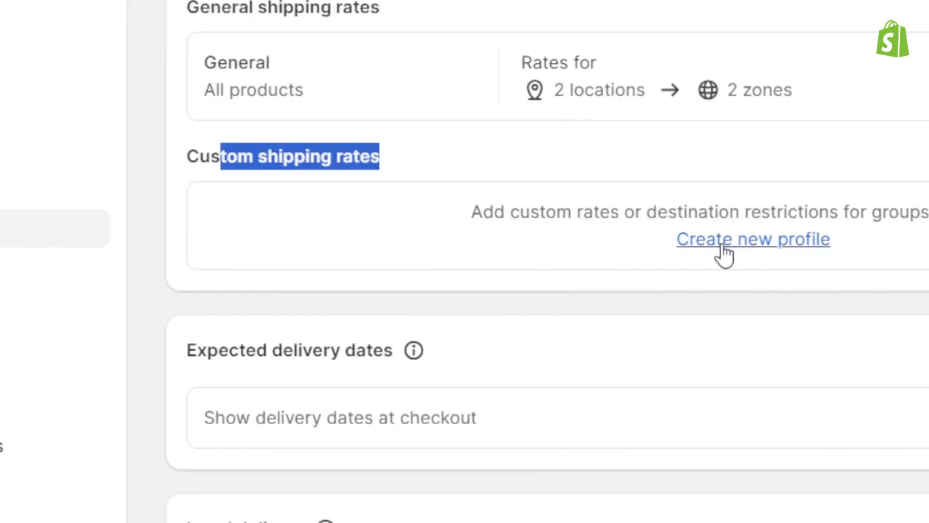
pyautogui.click(724, 240)
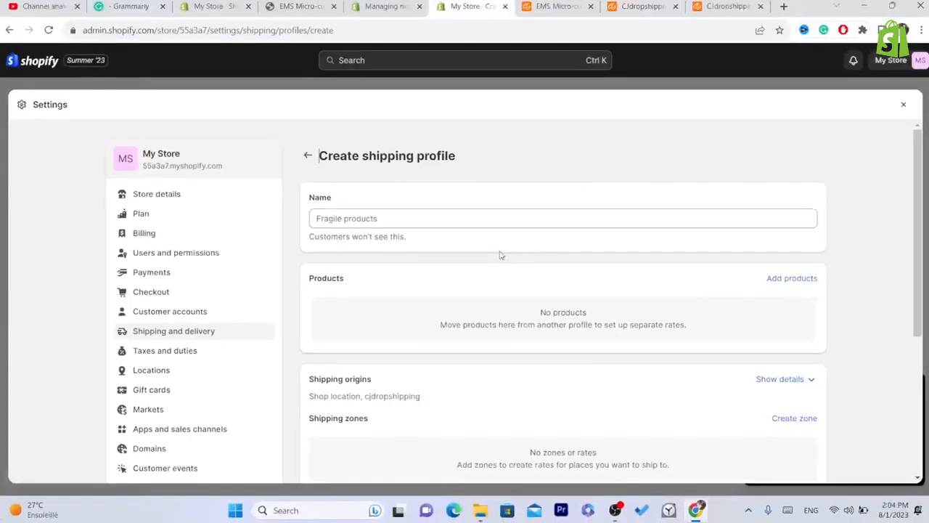
pyautogui.click(359, 221)
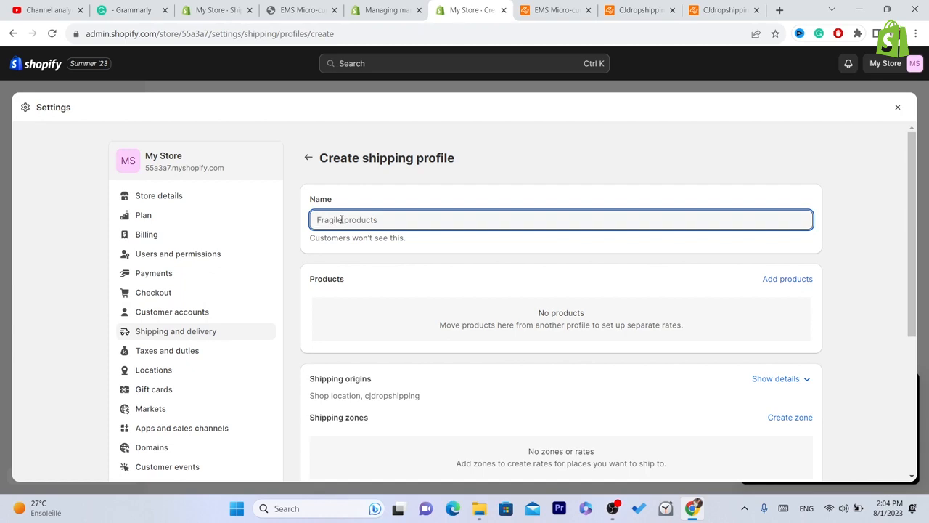
pyautogui.write('countries i would like to ship to')
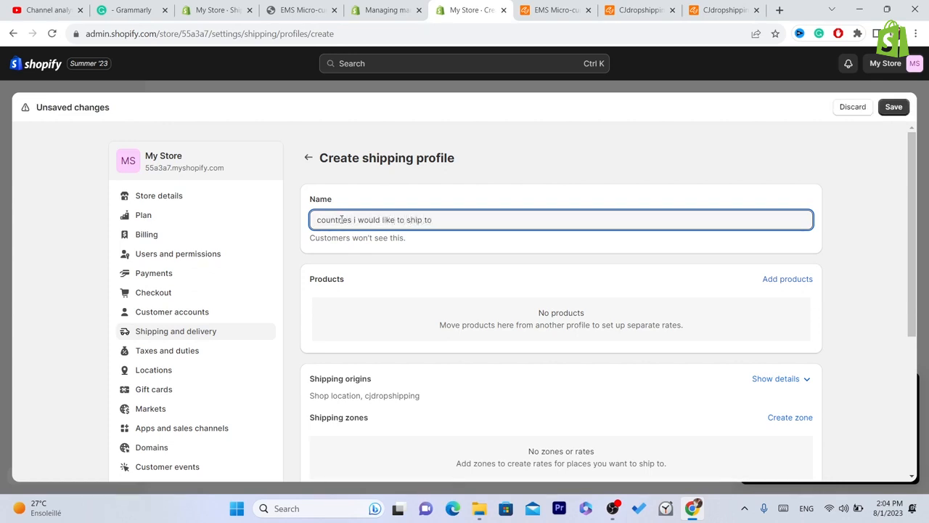
pyautogui.moveTo(913, 211); pyautogui.dragTo(913, 265)
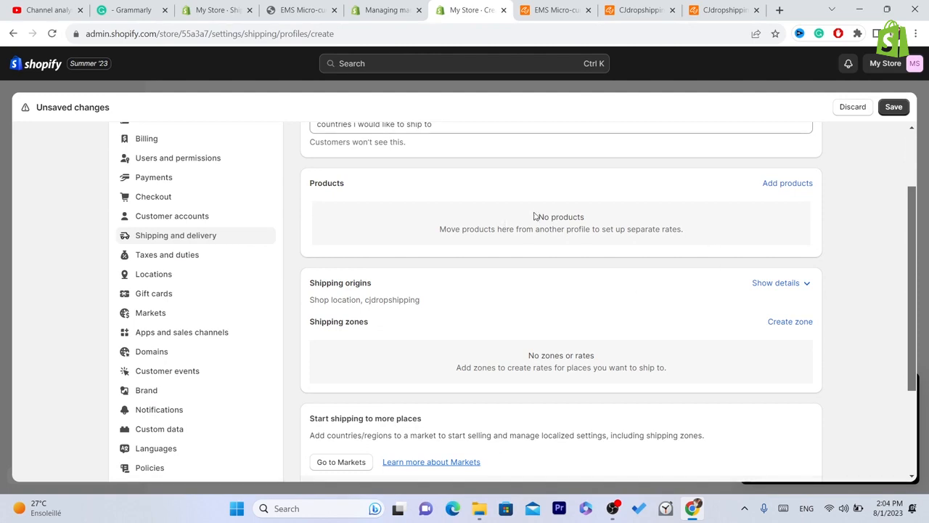
pyautogui.moveTo(535, 216); pyautogui.dragTo(585, 225)
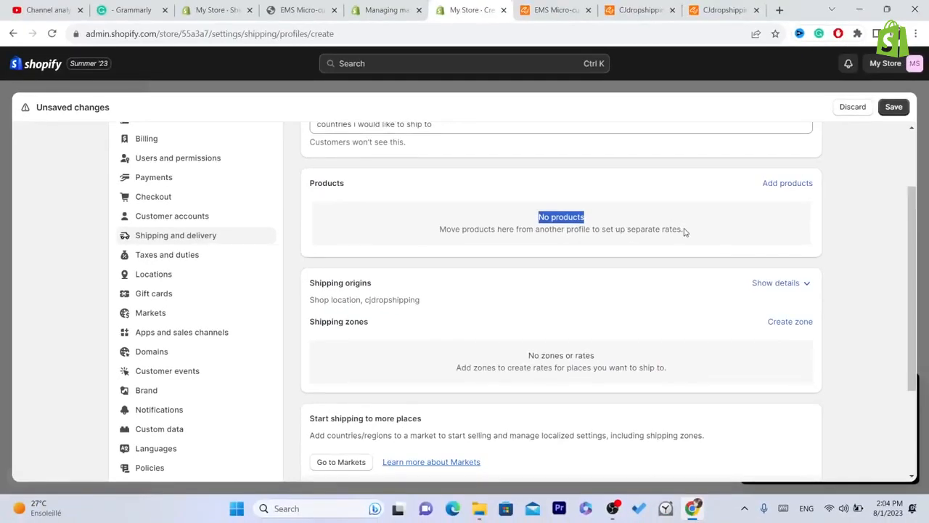
pyautogui.moveTo(684, 232); pyautogui.dragTo(578, 234)
pyautogui.click(578, 232)
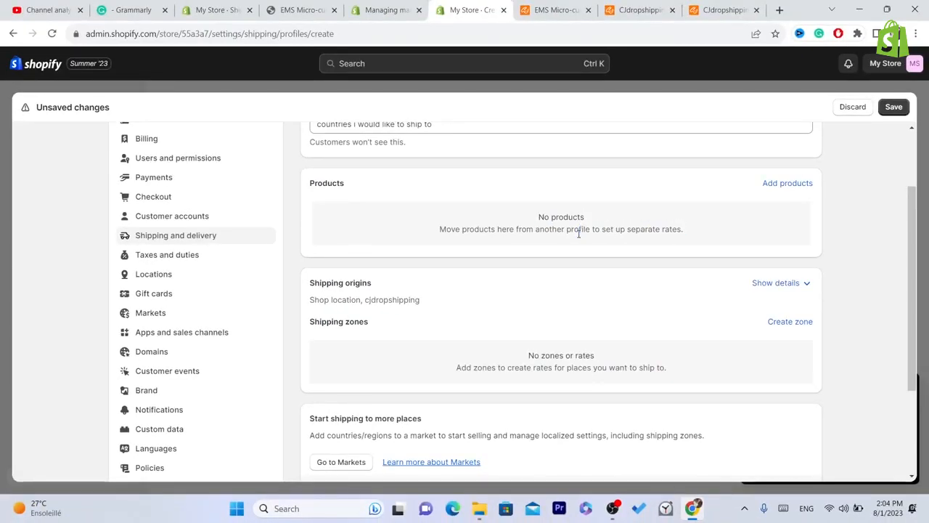
pyautogui.tripleClick(517, 228)
pyautogui.click(557, 205)
# Step: Add the EMS Micro-current Eye Massage product with its Gradient Gray and Gradient Purple Color variants to the shipping profile
pyautogui.click(782, 183)
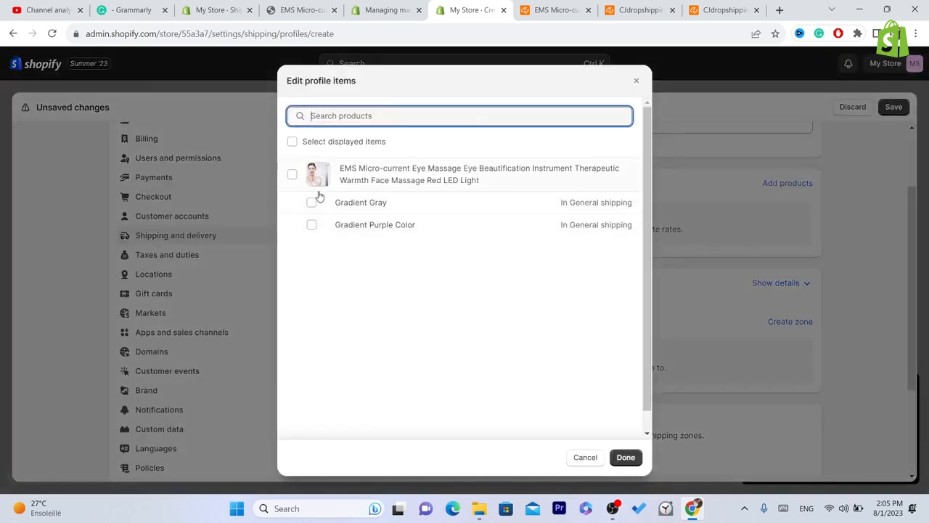
pyautogui.click(292, 174)
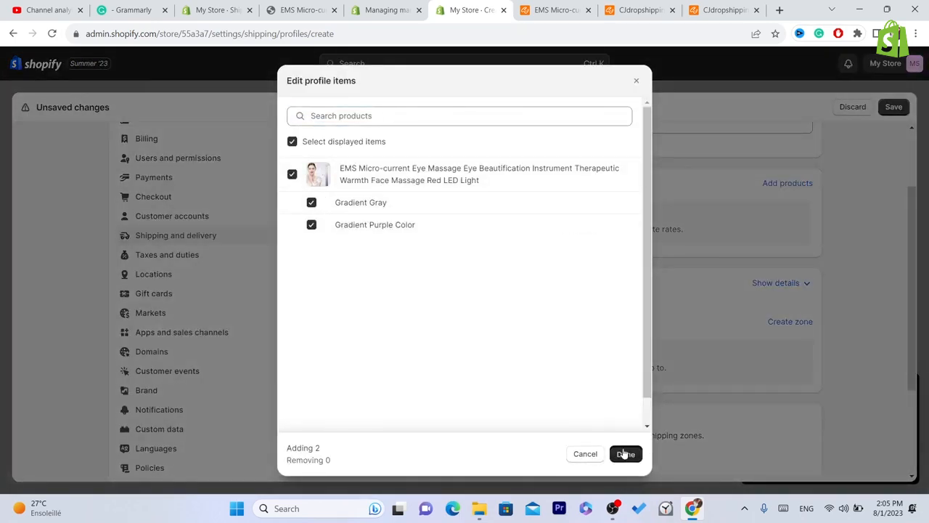
pyautogui.click(624, 454)
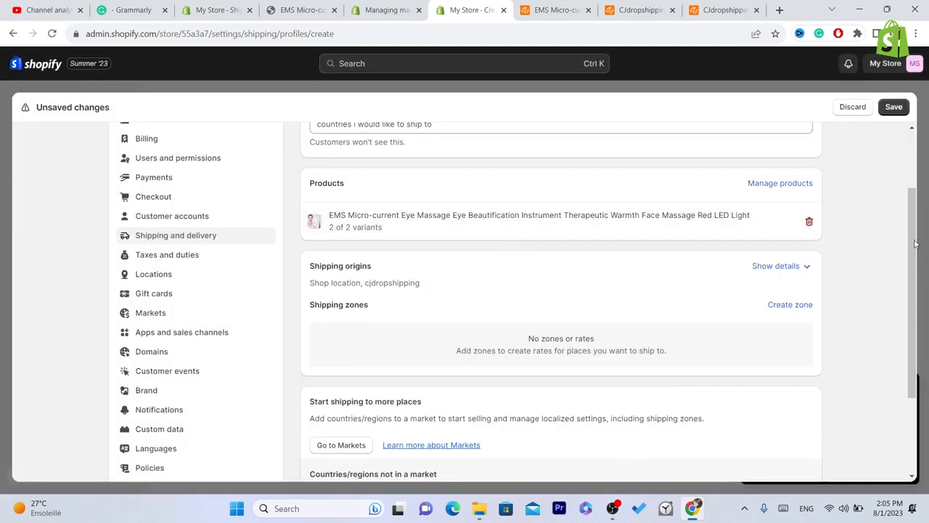
# Step: Remove the EMS Micro-current Eye Massage product from the new shipping profile
pyautogui.moveTo(915, 246); pyautogui.dragTo(918, 258)
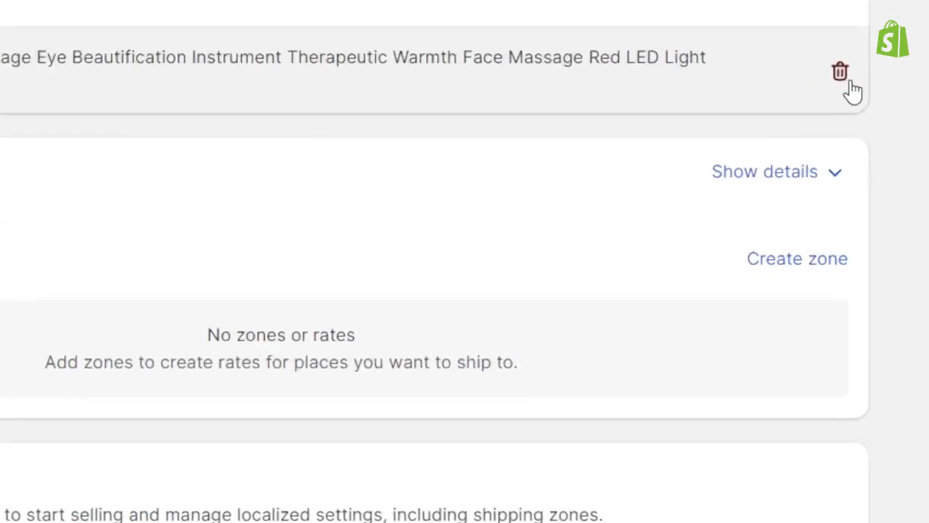
pyautogui.click(850, 82)
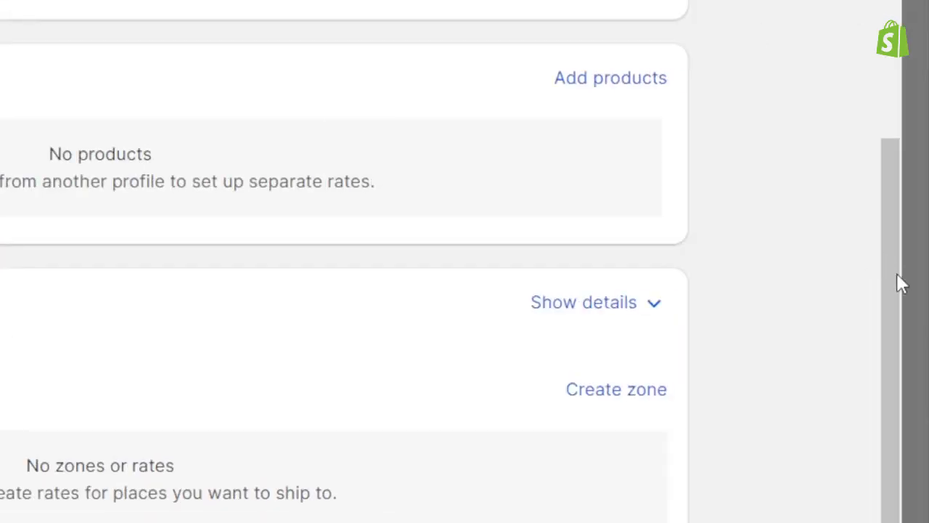
# Step: Start a new shipping zone in the profile and name it "COUntries"
pyautogui.moveTo(899, 283); pyautogui.dragTo(874, 282)
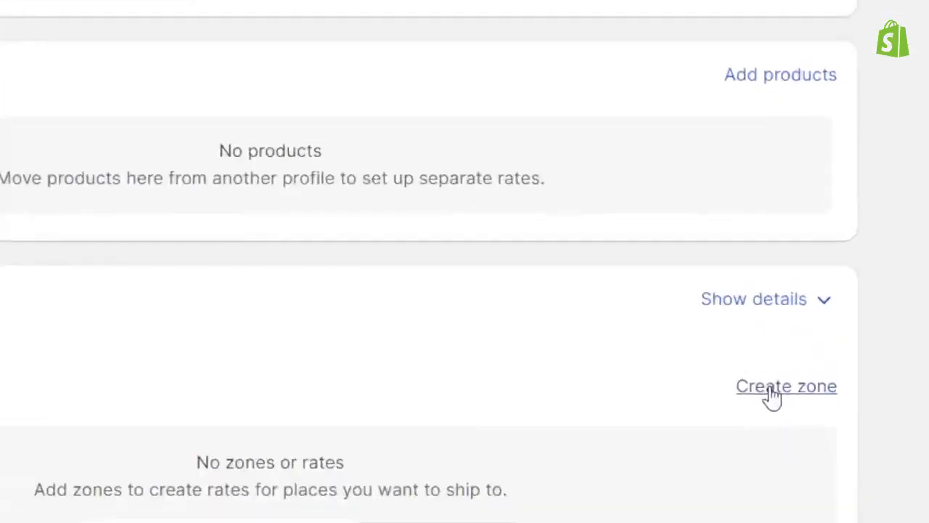
pyautogui.click(771, 396)
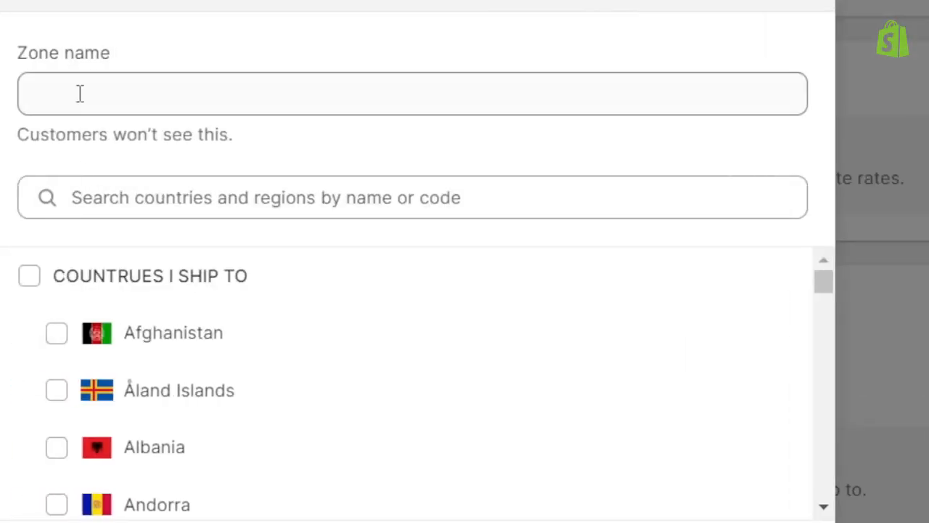
pyautogui.click(80, 93)
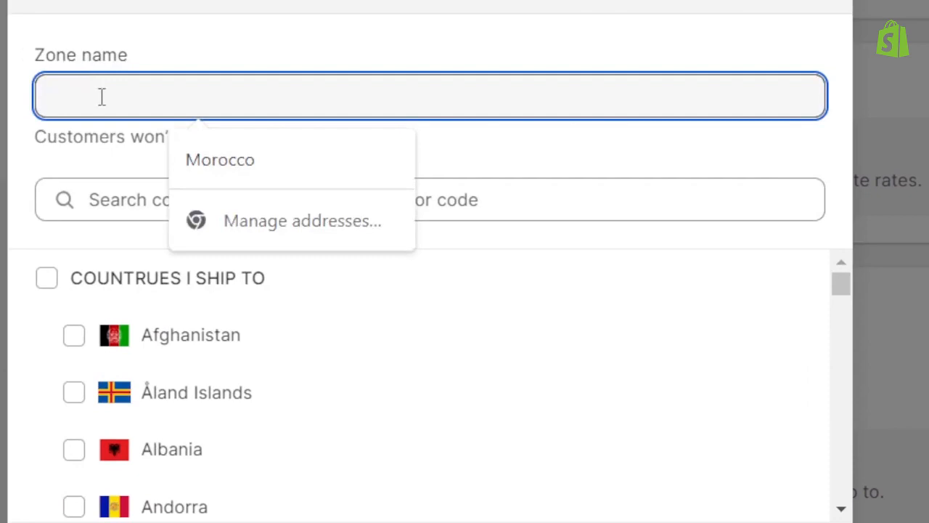
pyautogui.write('COUNTT')
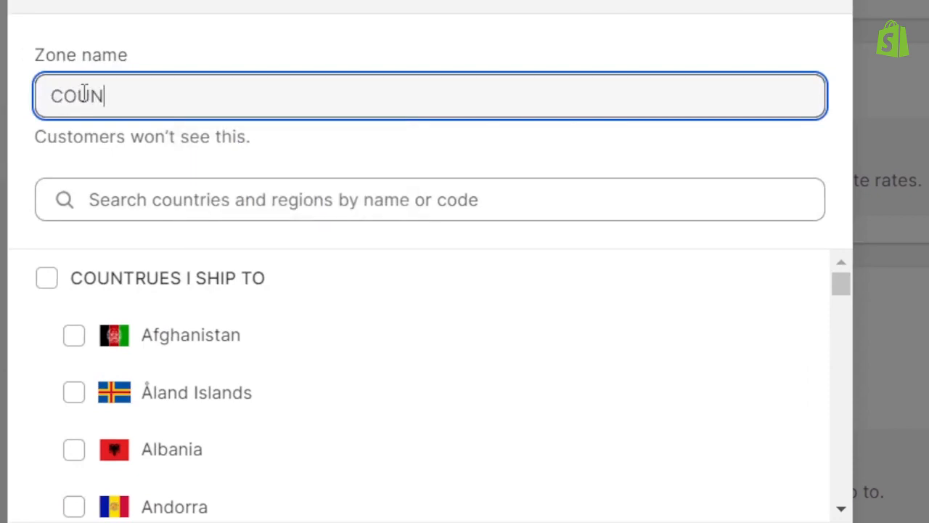
pyautogui.write('IE')
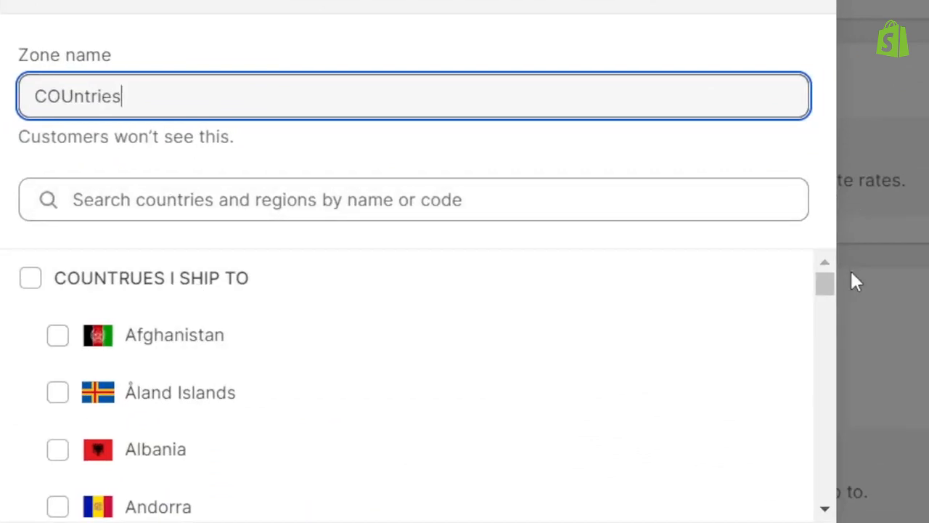
# Step: Include the whole "COUNTRUES I SHIP TO" market plus Australia and United States in the shipping zone and confirm it
pyautogui.moveTo(823, 283); pyautogui.dragTo(820, 296)
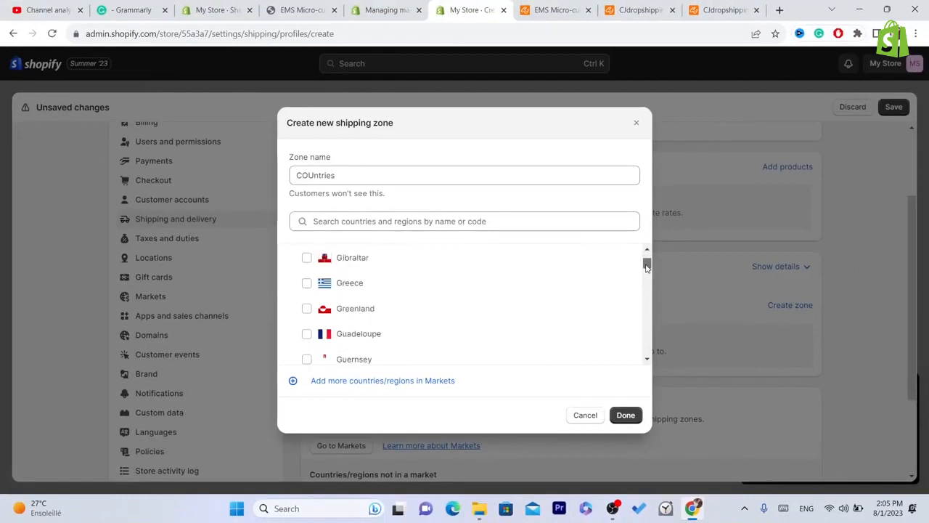
pyautogui.moveTo(647, 267)
pyautogui.mouseDown()
pyautogui.moveTo(646, 283)
pyautogui.moveTo(646, 256)
pyautogui.mouseUp()
pyautogui.click(294, 256)
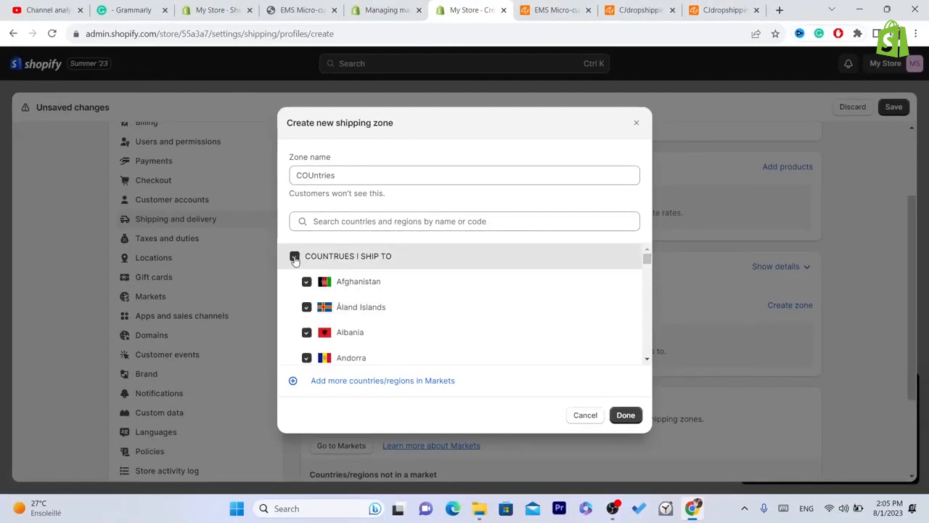
pyautogui.moveTo(646, 264); pyautogui.dragTo(646, 349)
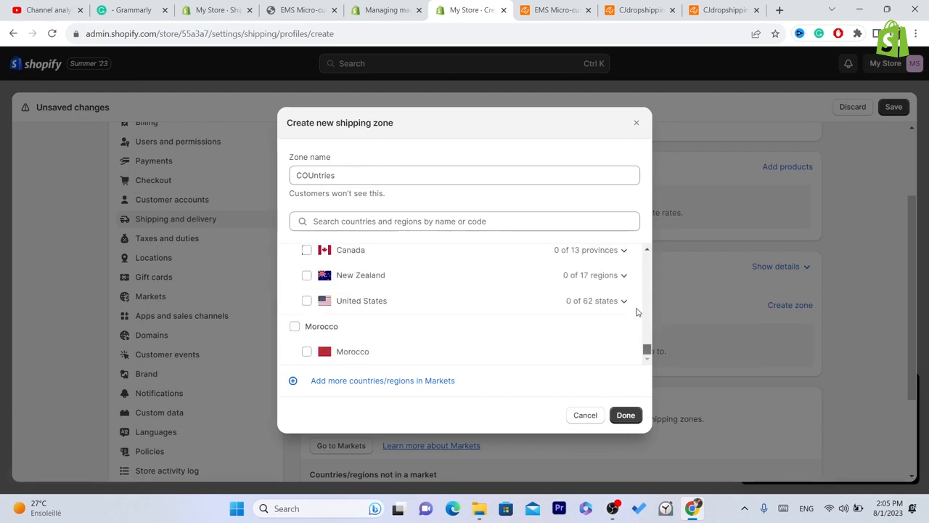
pyautogui.scroll(1, 637, 308)
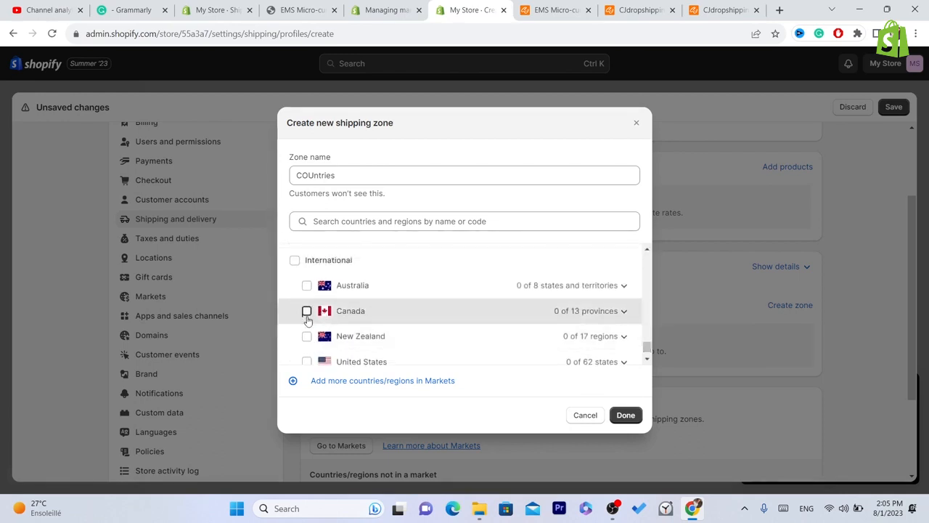
pyautogui.click(306, 286)
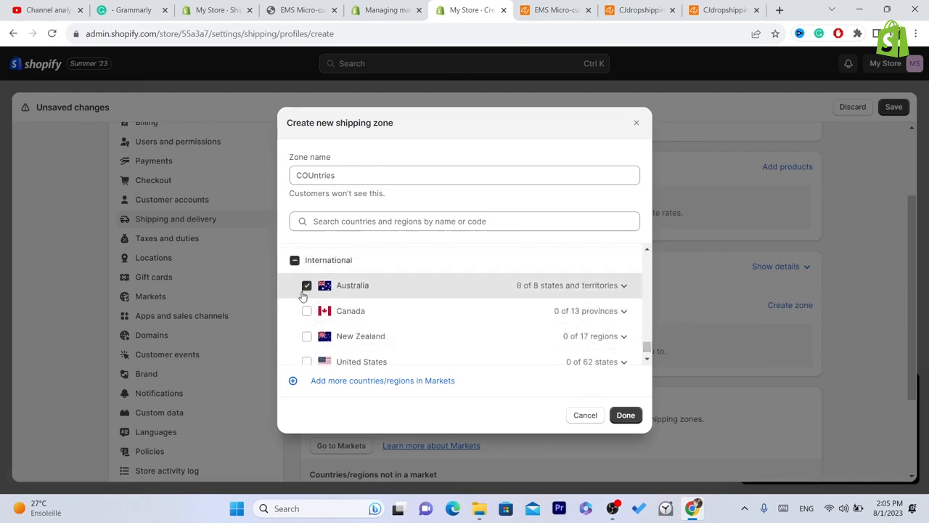
pyautogui.click(306, 363)
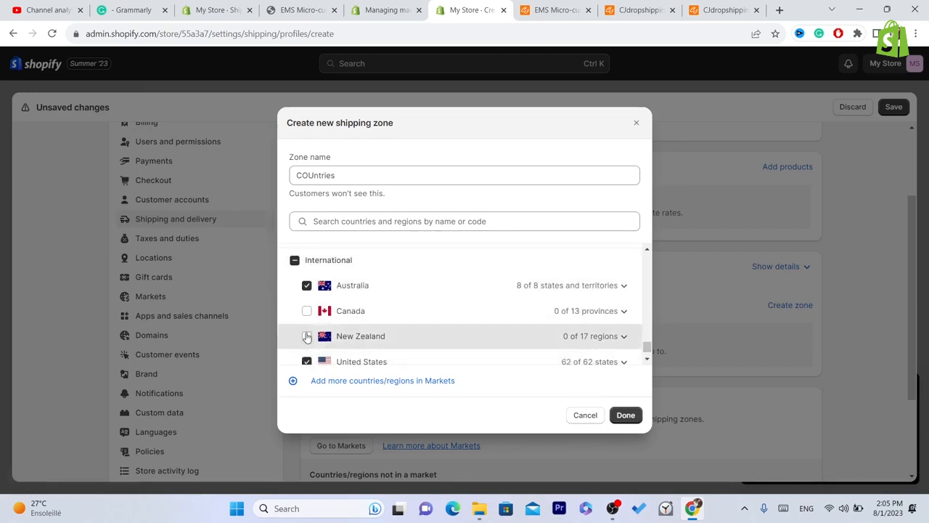
pyautogui.click(627, 416)
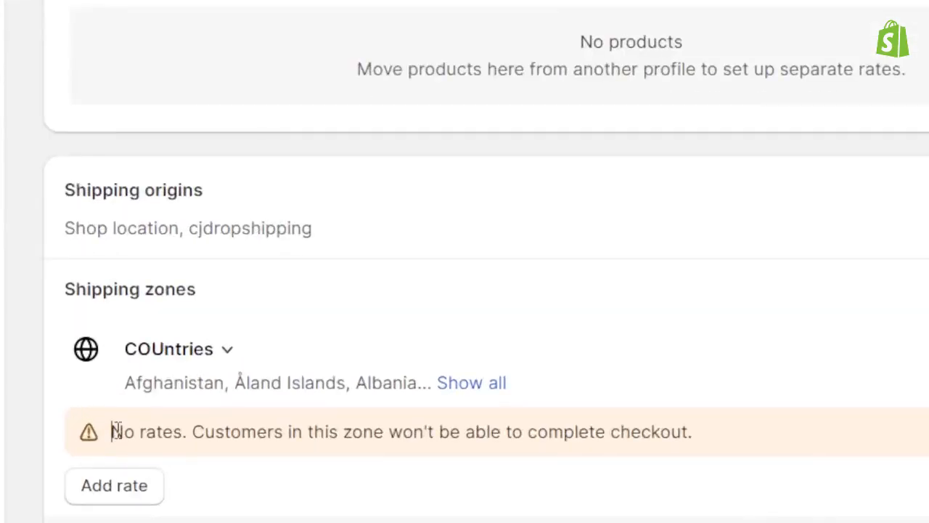
# Step: Add a shipping rate of your own to the COUntries zone, named Standard and priced at MAD 15
pyautogui.moveTo(112, 431); pyautogui.dragTo(686, 450)
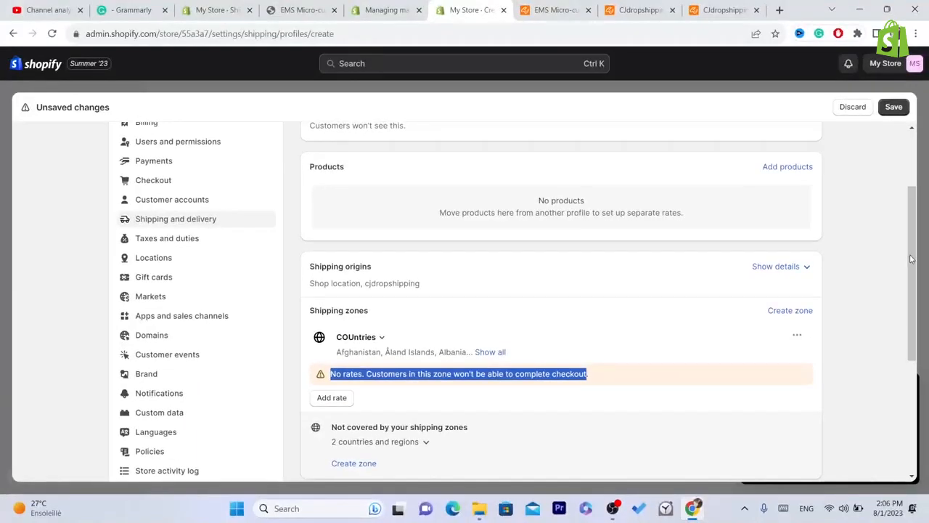
pyautogui.moveTo(923, 259); pyautogui.dragTo(923, 267)
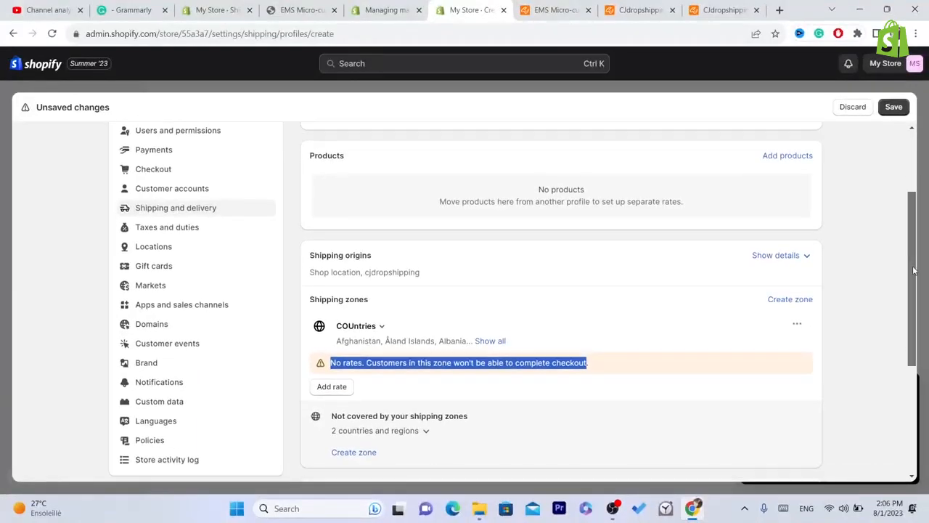
pyautogui.scroll(-1, 431, 272)
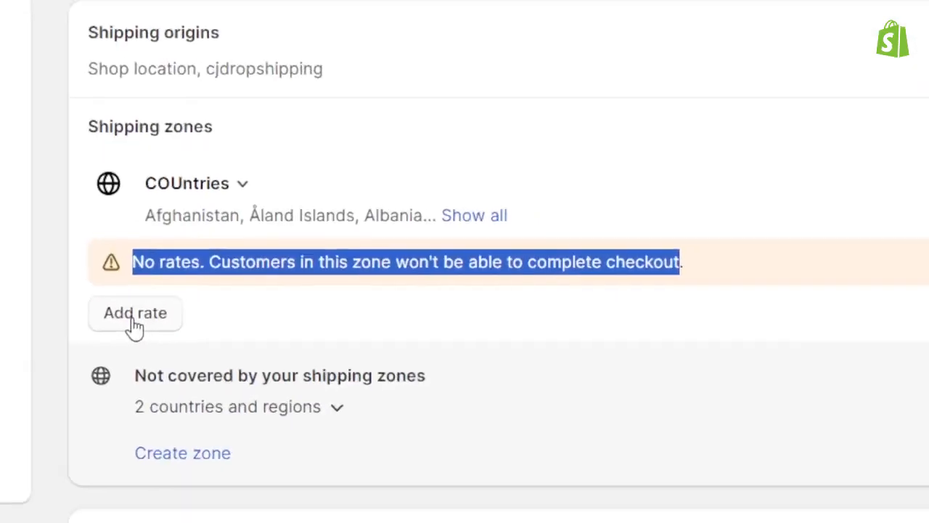
pyautogui.click(332, 324)
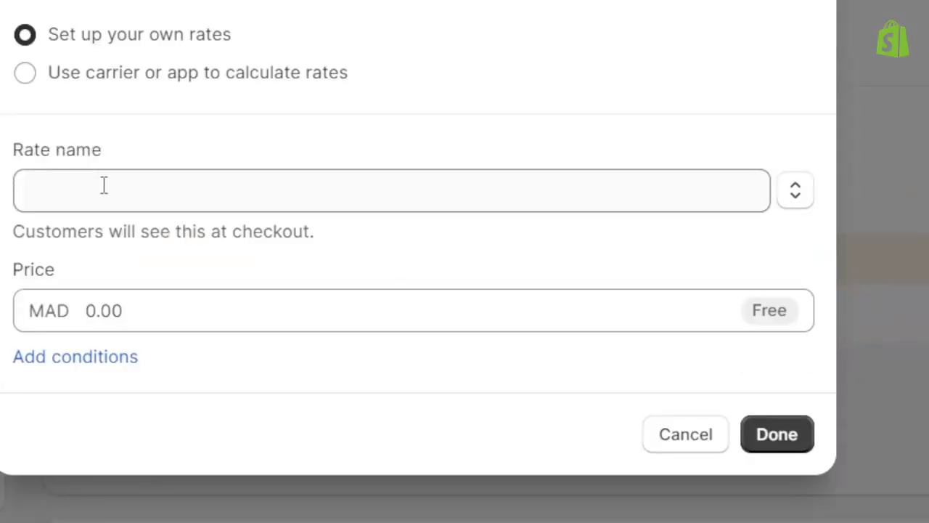
pyautogui.click(103, 186)
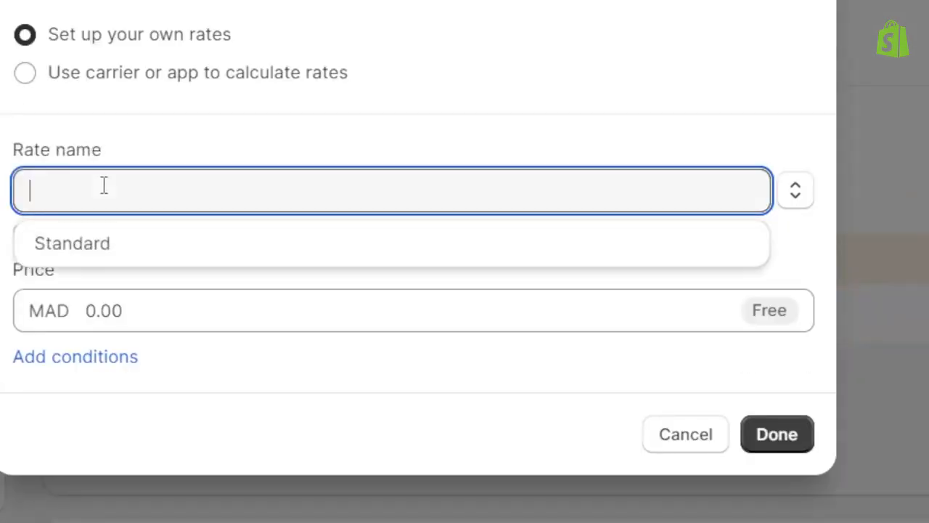
pyautogui.click(101, 250)
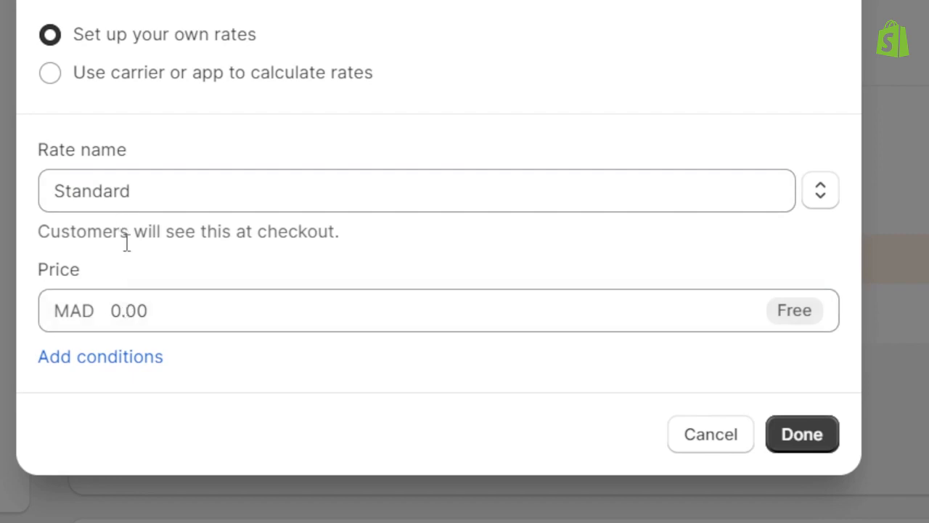
pyautogui.click(139, 315)
pyautogui.doubleClick(142, 319)
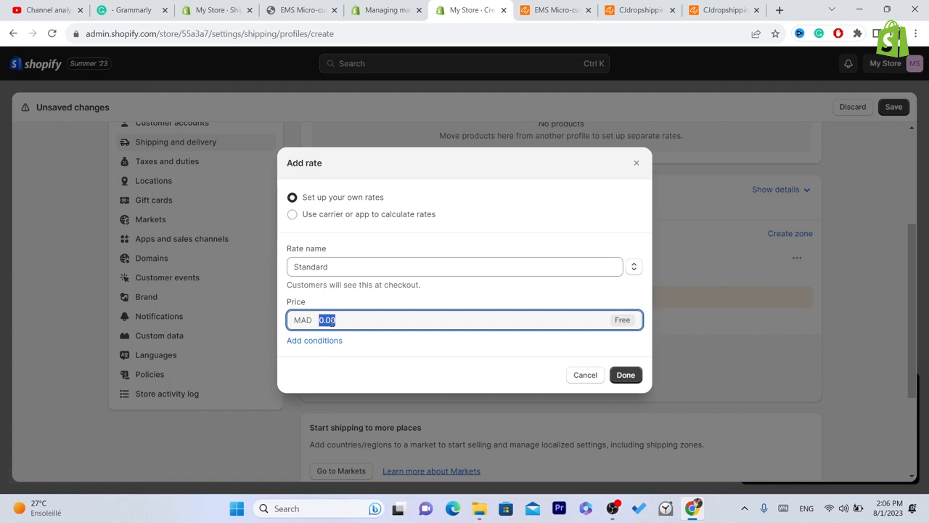
pyautogui.write('15')
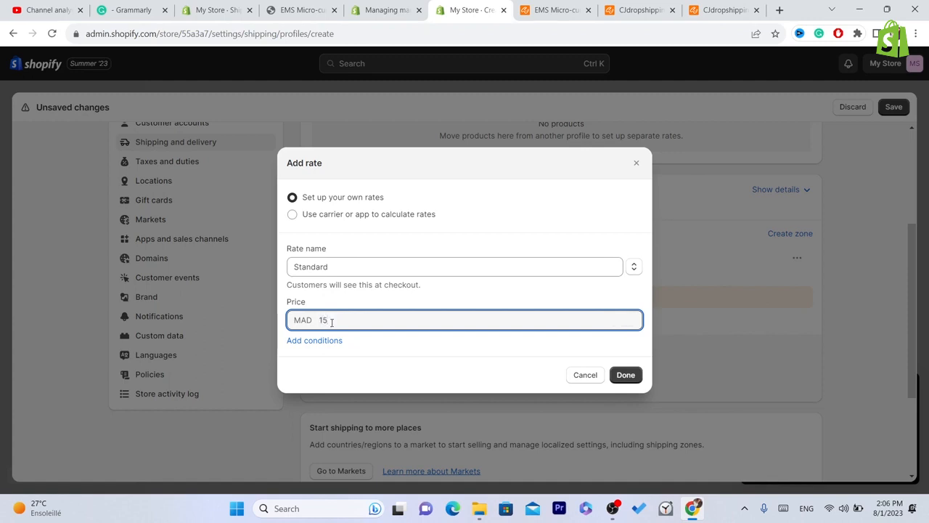
pyautogui.click(628, 379)
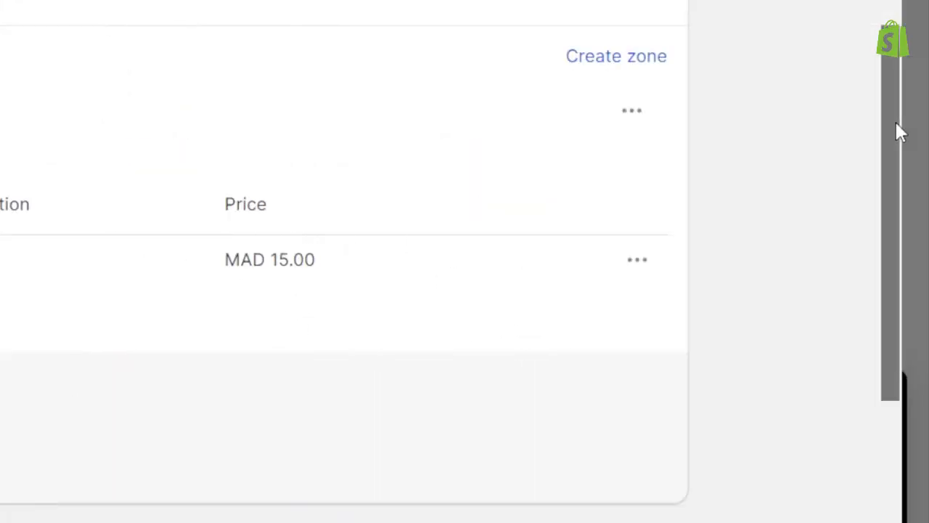
pyautogui.moveTo(895, 122); pyautogui.dragTo(906, 213)
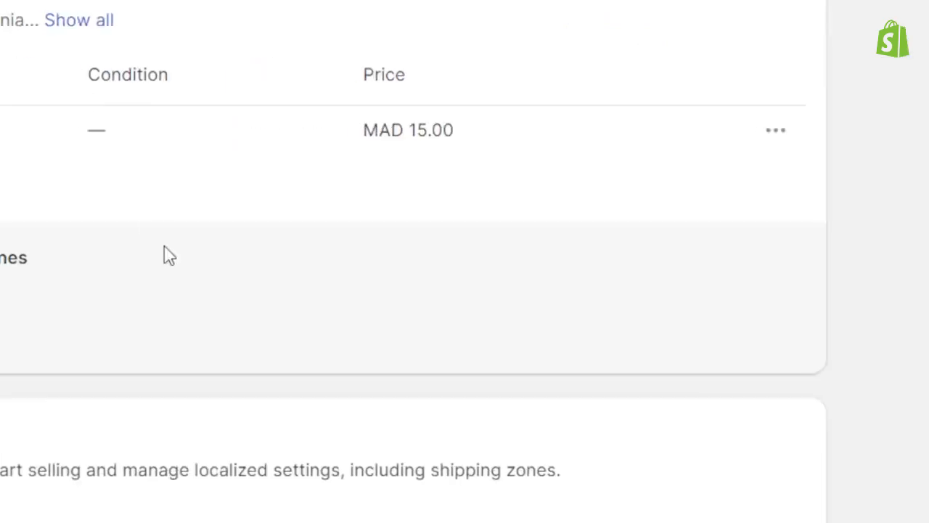
pyautogui.doubleClick(390, 135)
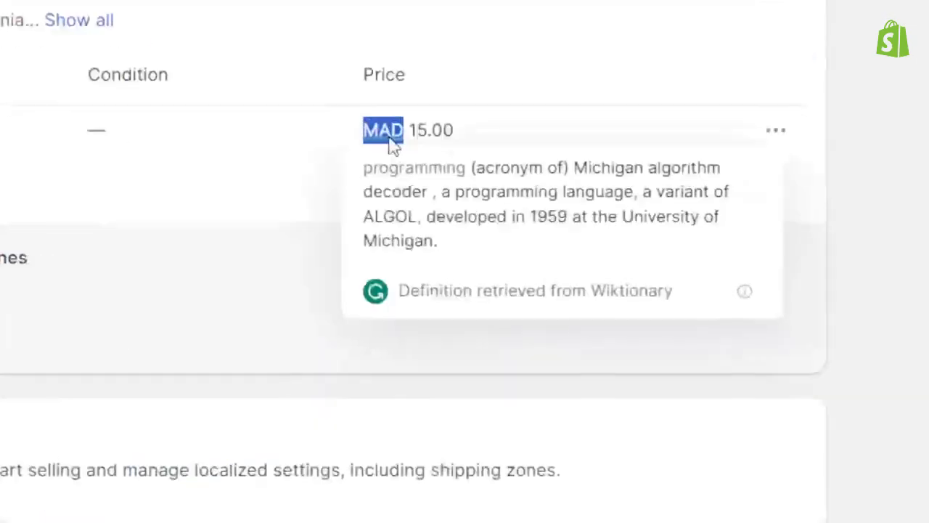
pyautogui.tripleClick(384, 129)
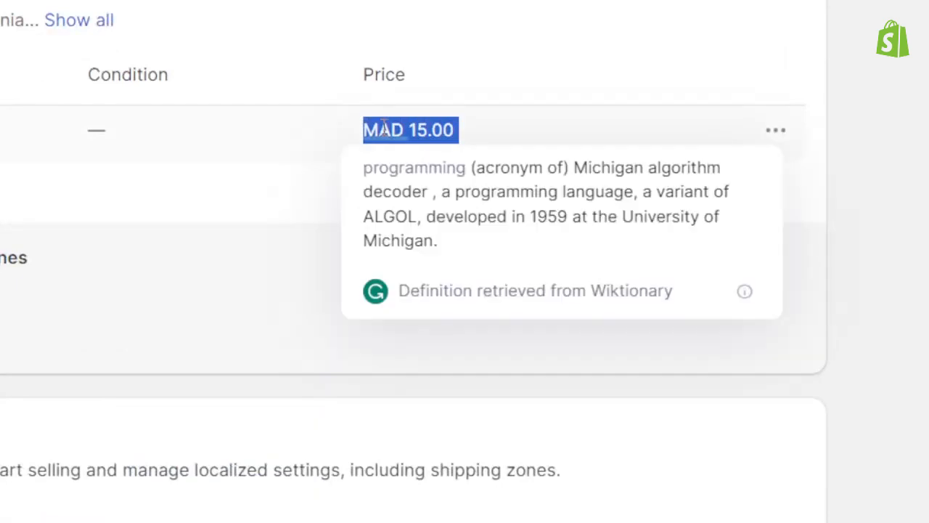
pyautogui.click(384, 129)
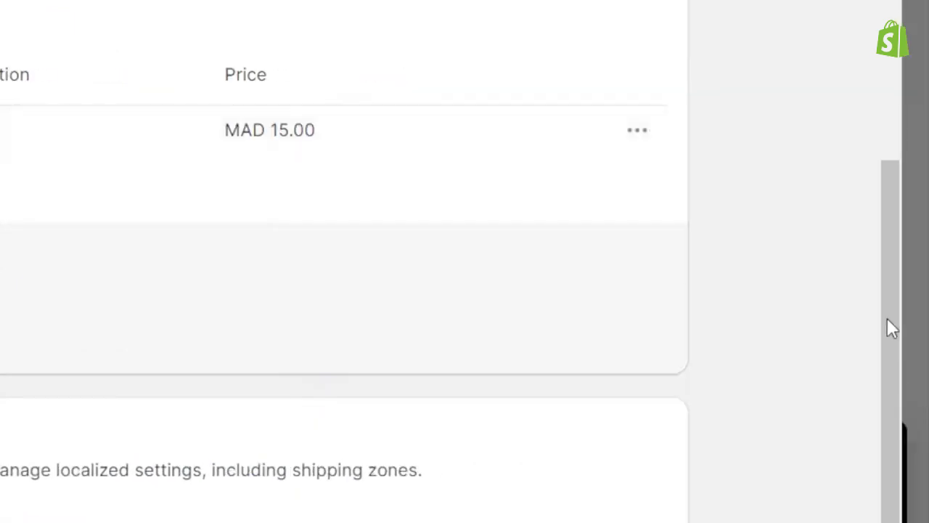
# Step: Save the new custom shipping profile
pyautogui.moveTo(886, 318); pyautogui.dragTo(887, 444)
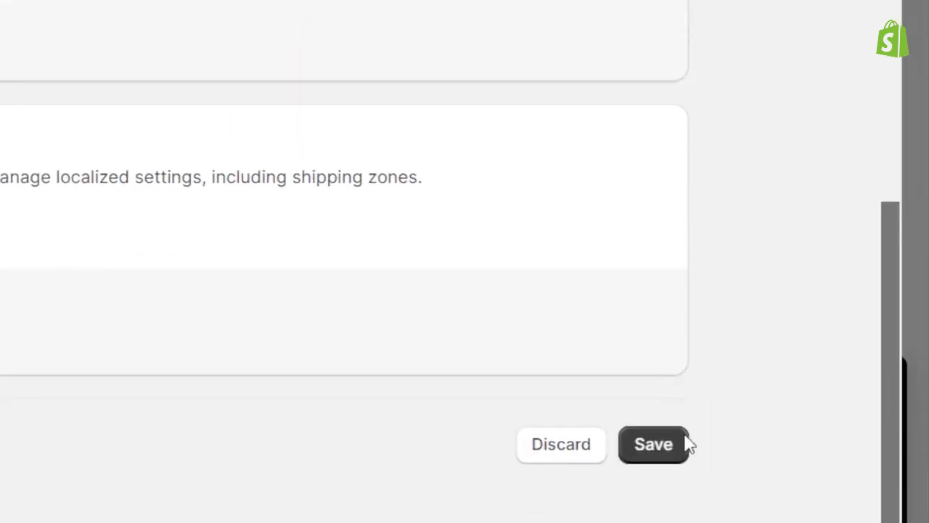
pyautogui.click(656, 470)
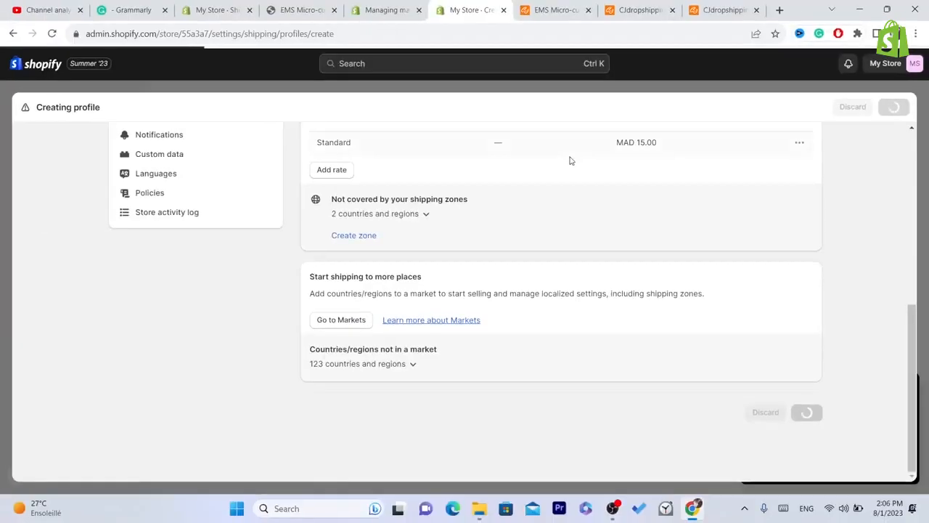